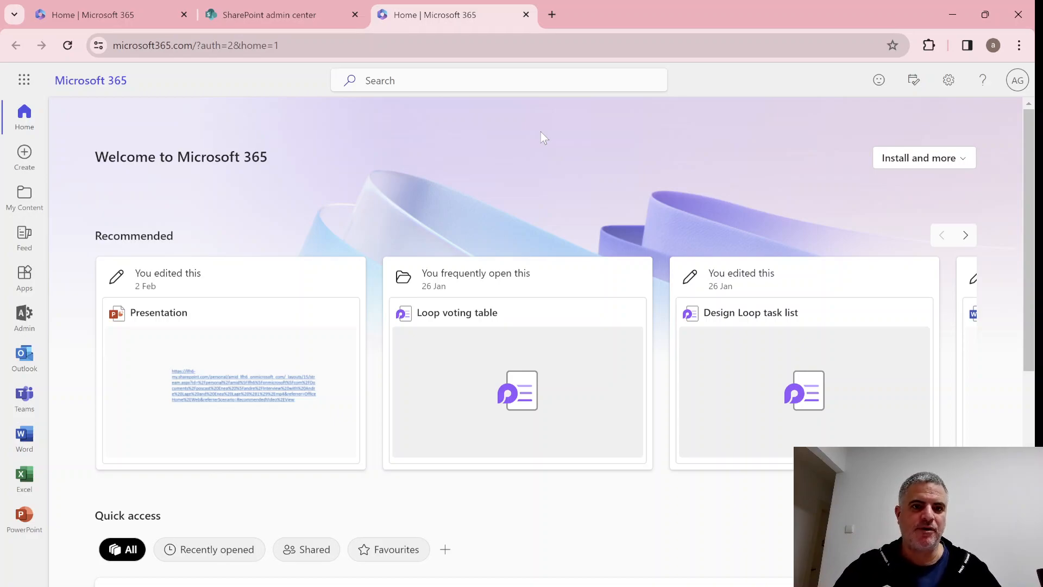
# From the app launcher, open Microsoft 365 admin center and expand Show all to reveal every admin area
pyautogui.click(23, 79)
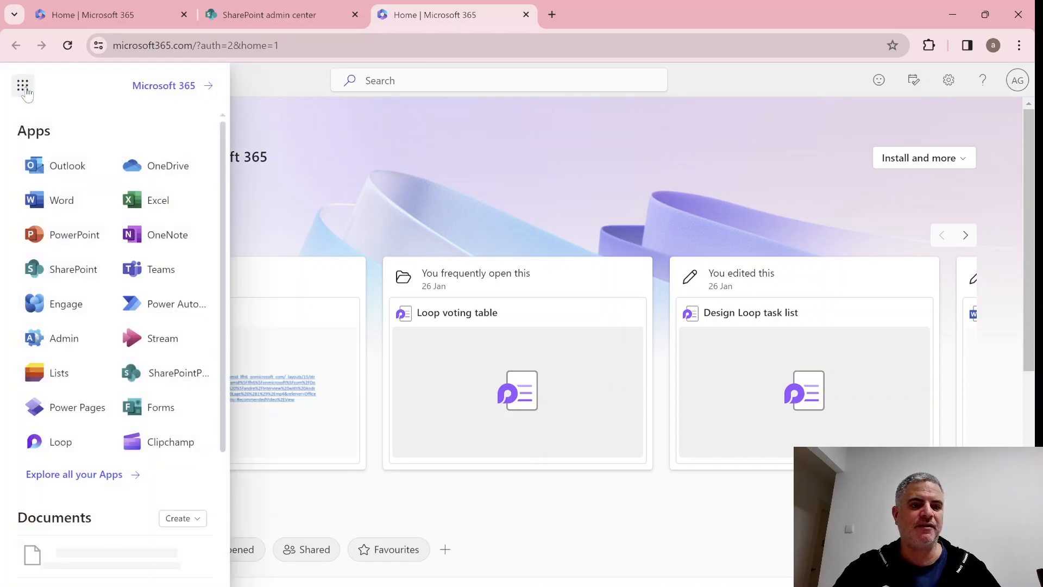
pyautogui.click(64, 337)
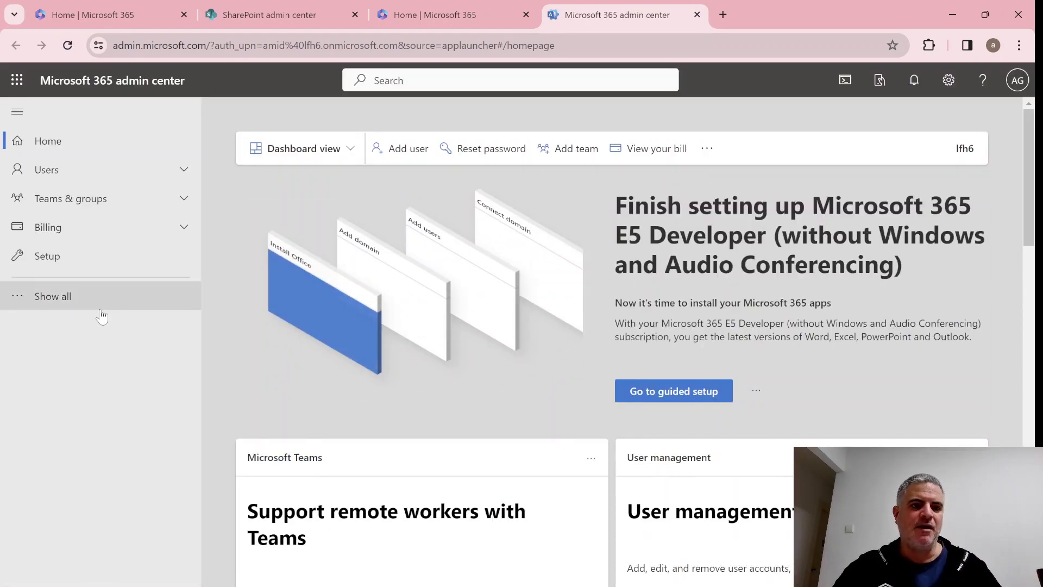
pyautogui.click(52, 296)
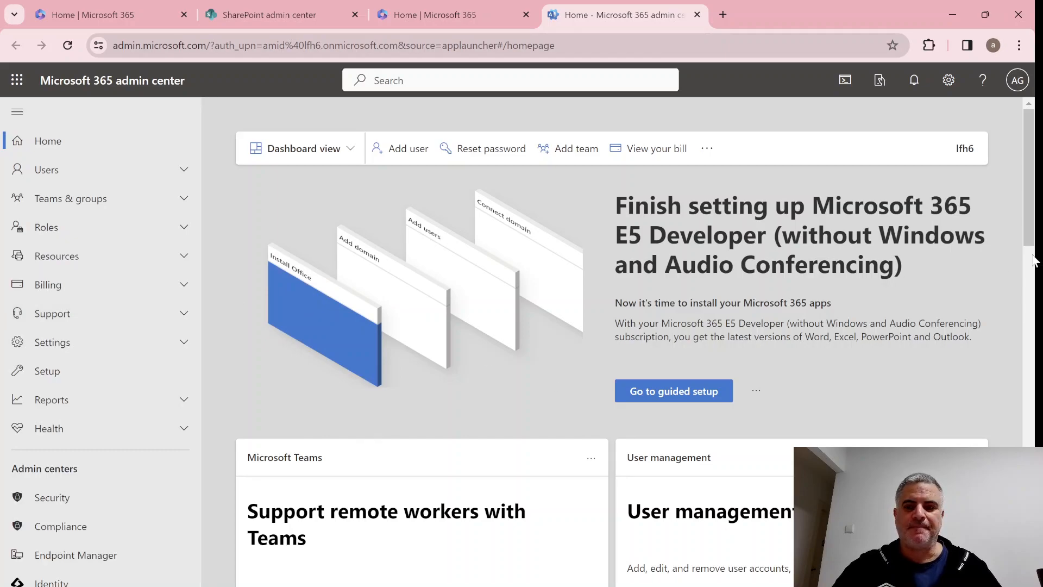
pyautogui.moveTo(1028, 176); pyautogui.dragTo(1029, 228)
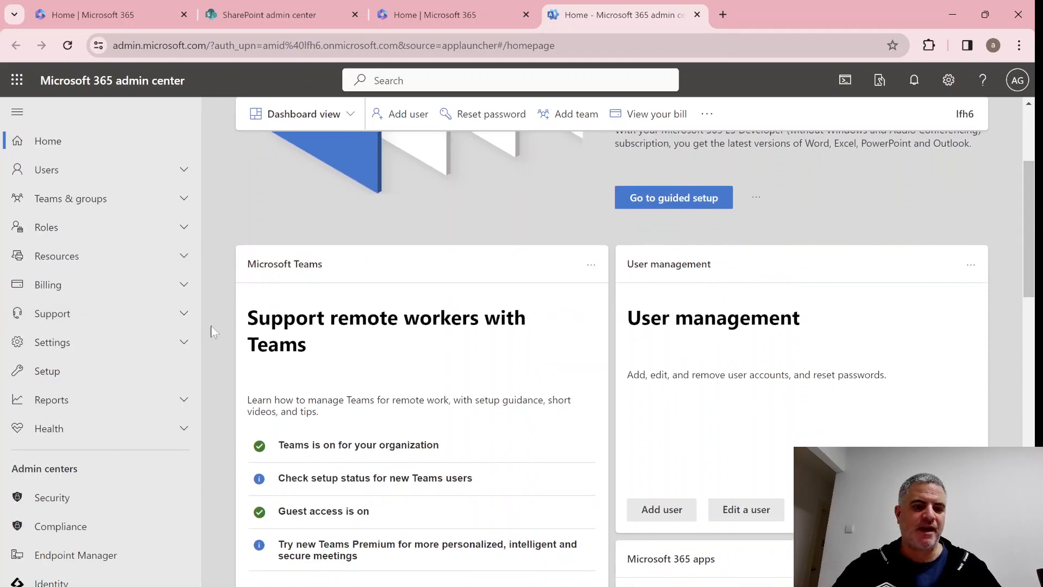
pyautogui.scroll(-3, 210, 367)
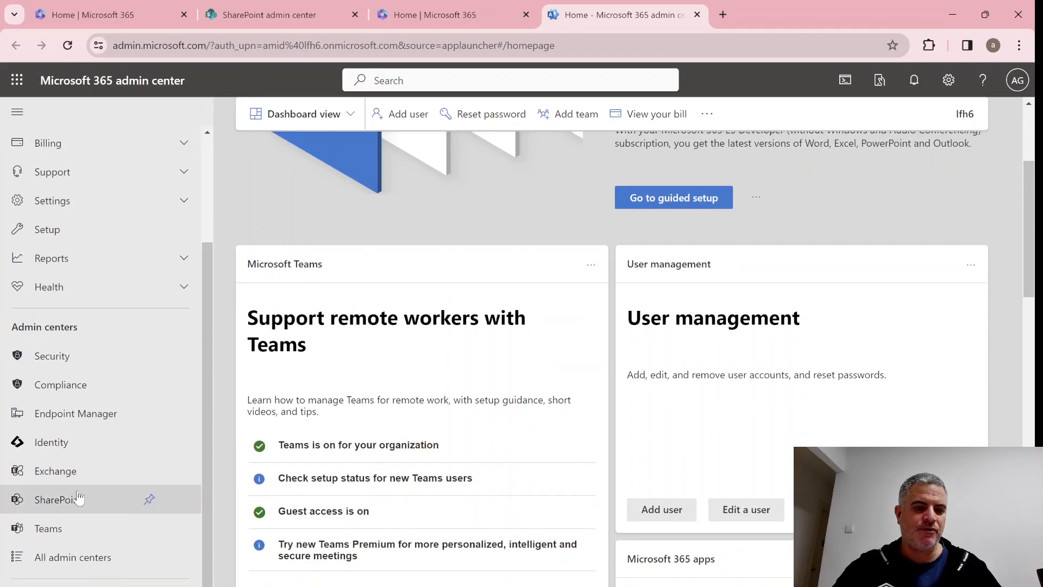
# Open the SharePoint admin center, then go to Active sites and on to Deleted sites
pyautogui.click(57, 499)
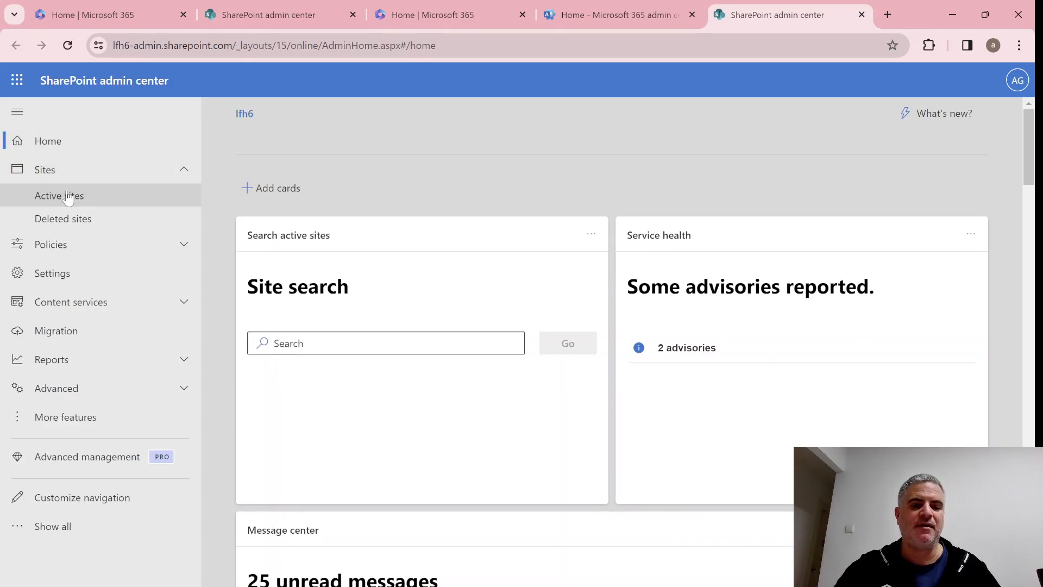
pyautogui.click(68, 198)
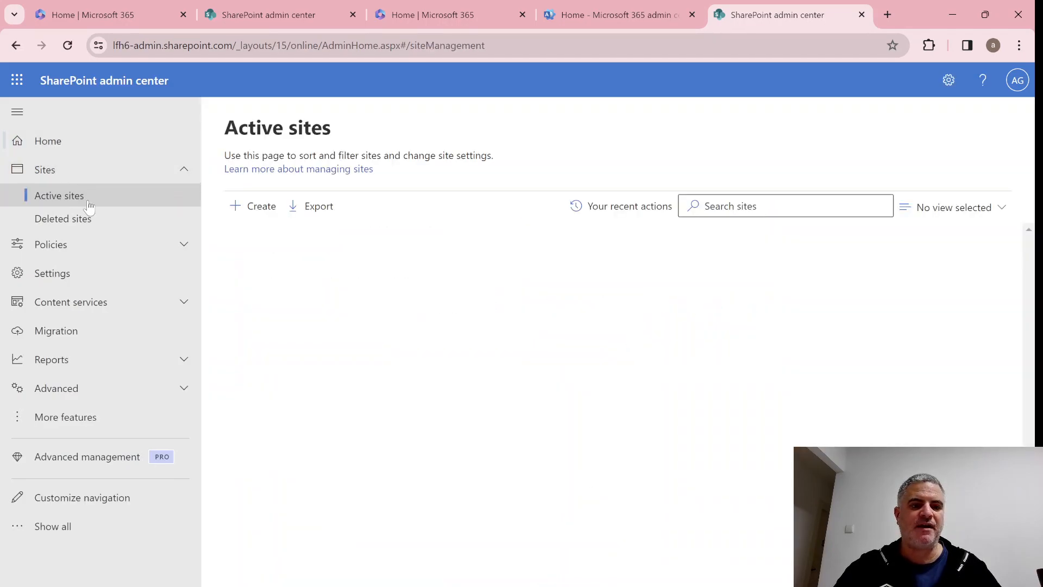
pyautogui.click(63, 219)
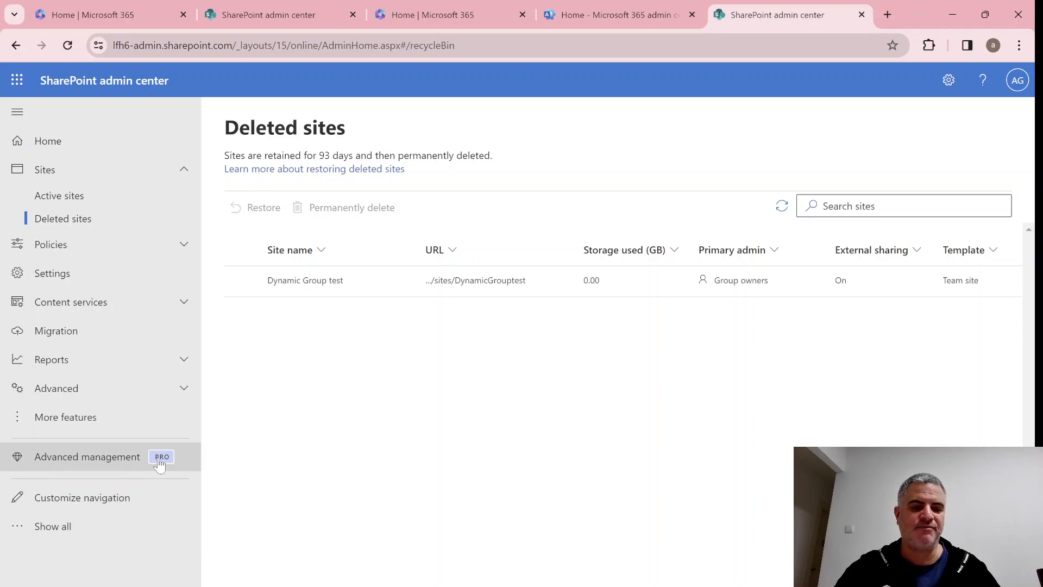
# Open the Advanced management (PRO) page and review its What's included feature table
pyautogui.click(44, 456)
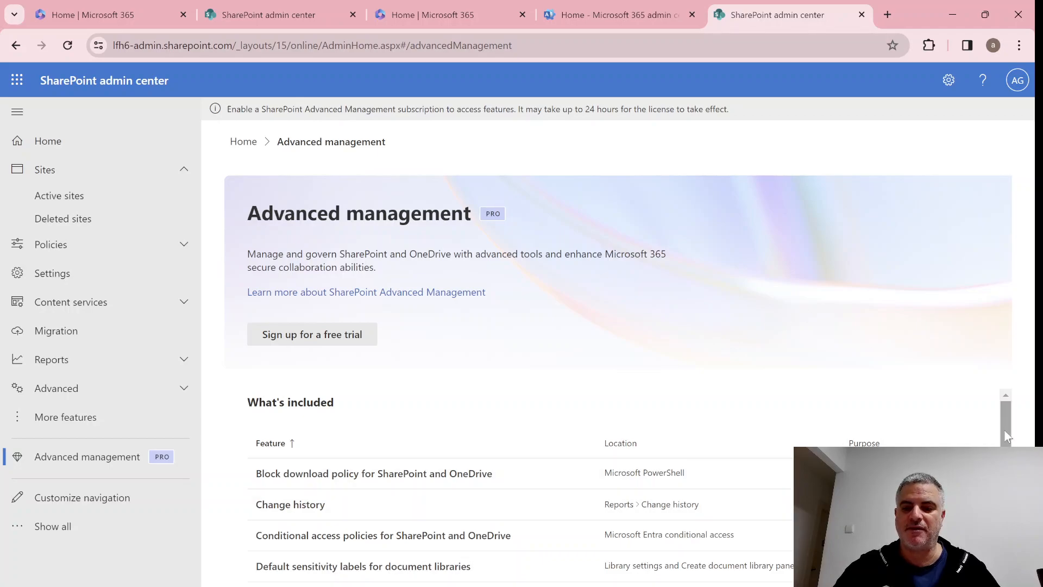
pyautogui.moveTo(1008, 432); pyautogui.dragTo(1014, 420)
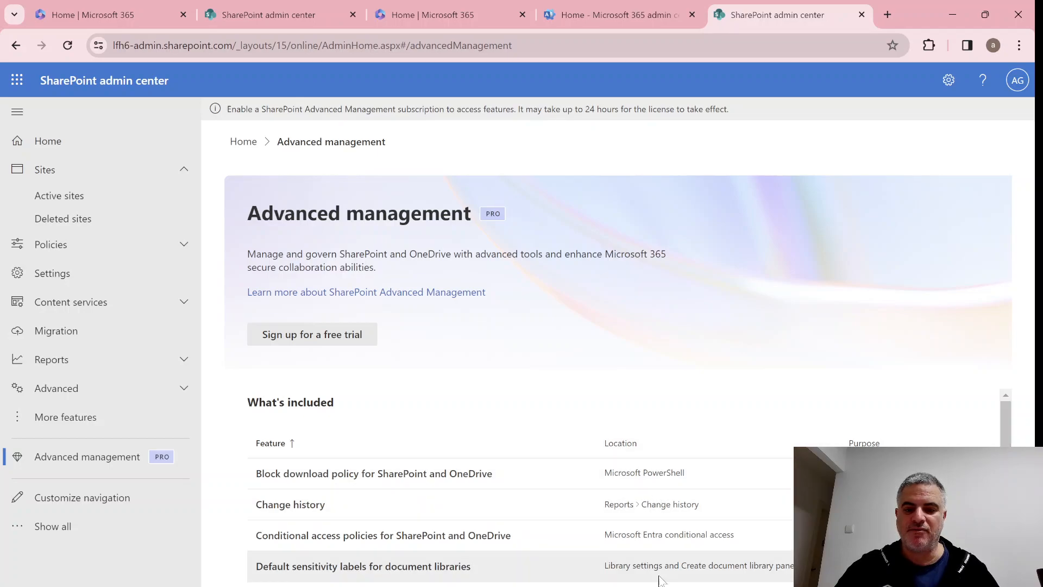
pyautogui.hscroll(5, 522, 505)
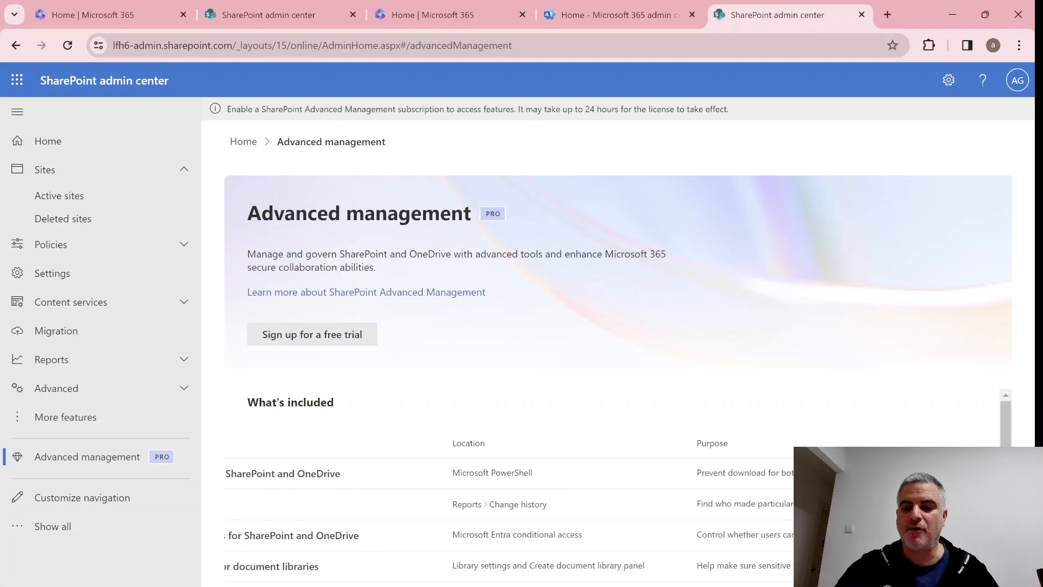
pyautogui.hscroll(-5, 521, 506)
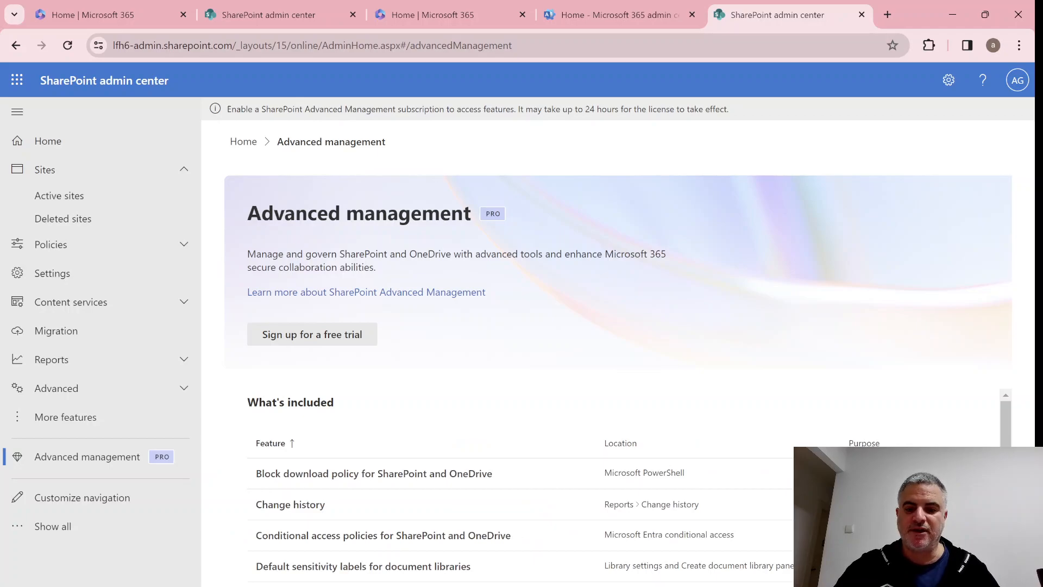
pyautogui.hscroll(5, 521, 505)
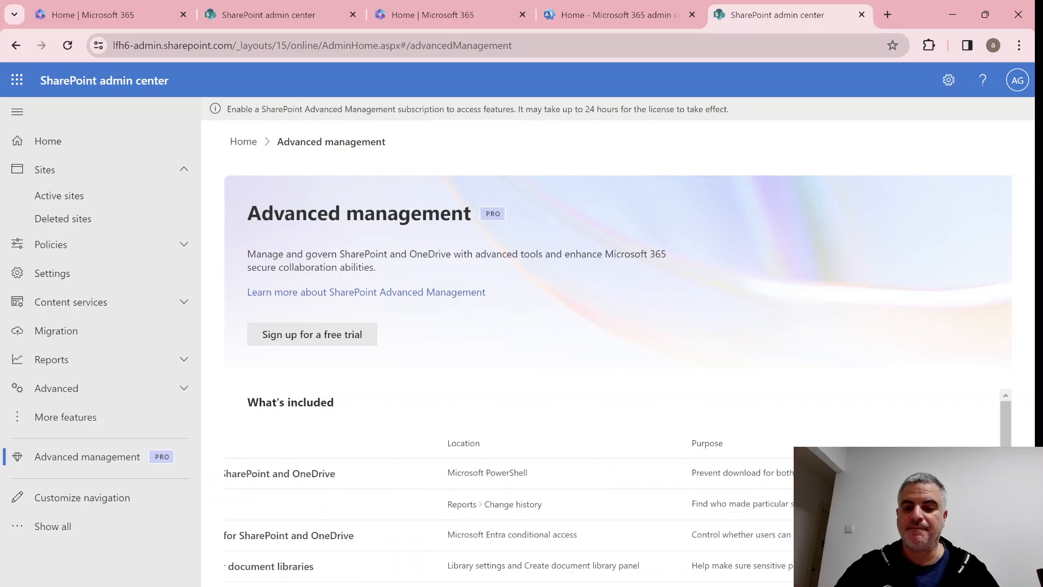
pyautogui.hscroll(-5, 522, 505)
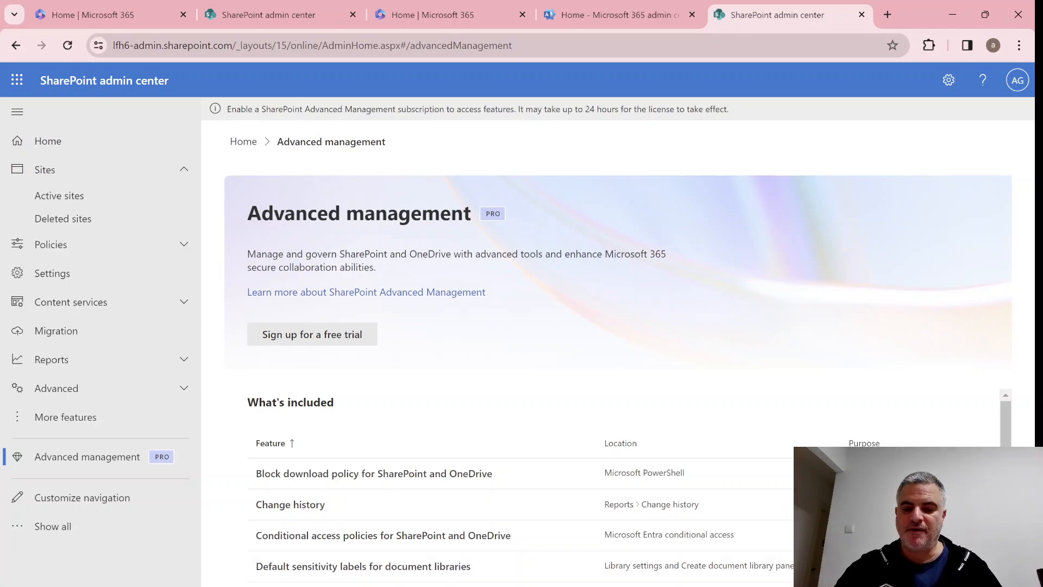
pyautogui.hscroll(1, 522, 505)
pyautogui.hscroll(4, 521, 506)
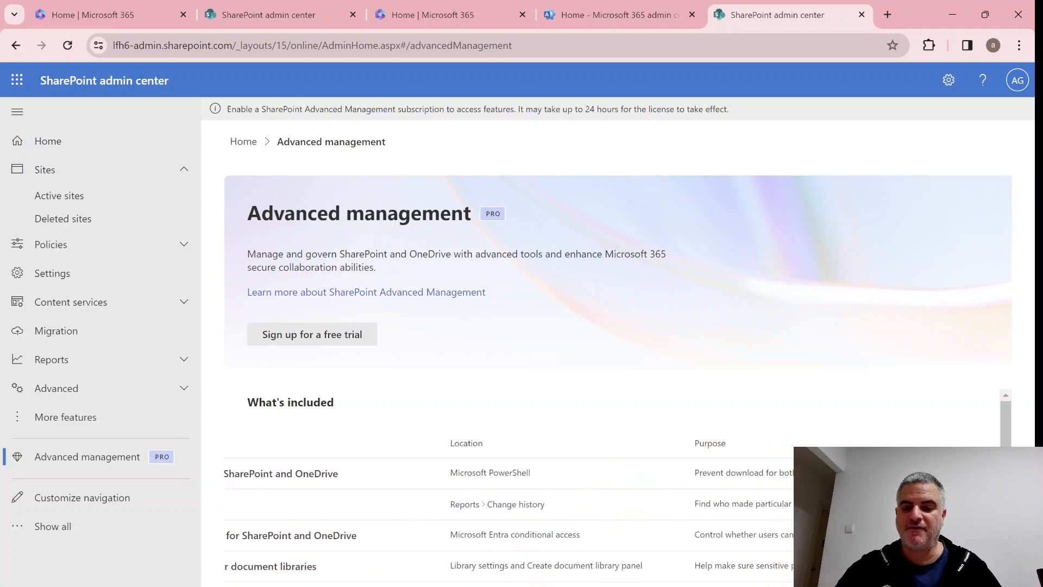
pyautogui.hscroll(4, 522, 505)
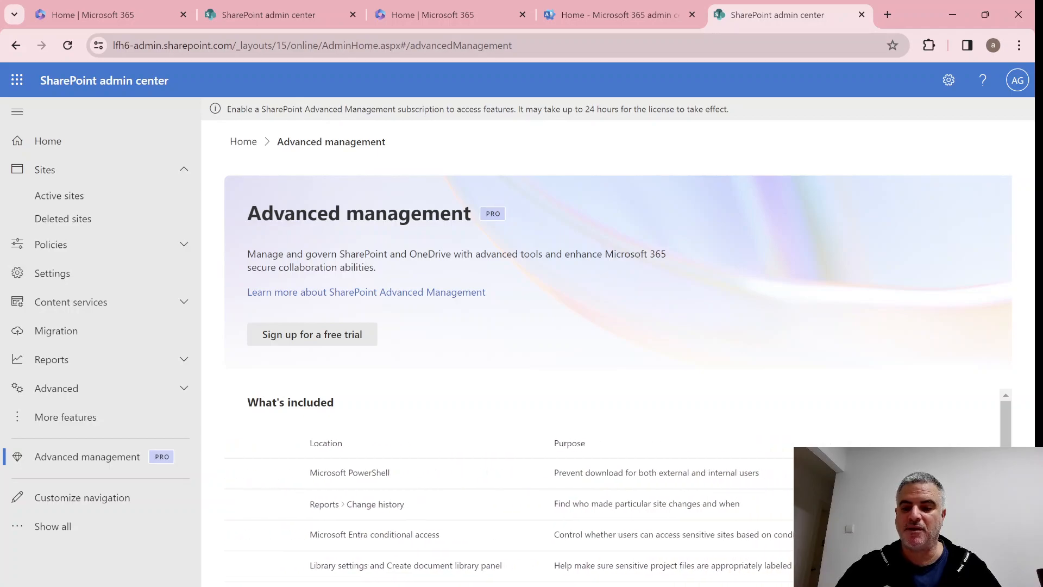
pyautogui.hscroll(-5, 522, 506)
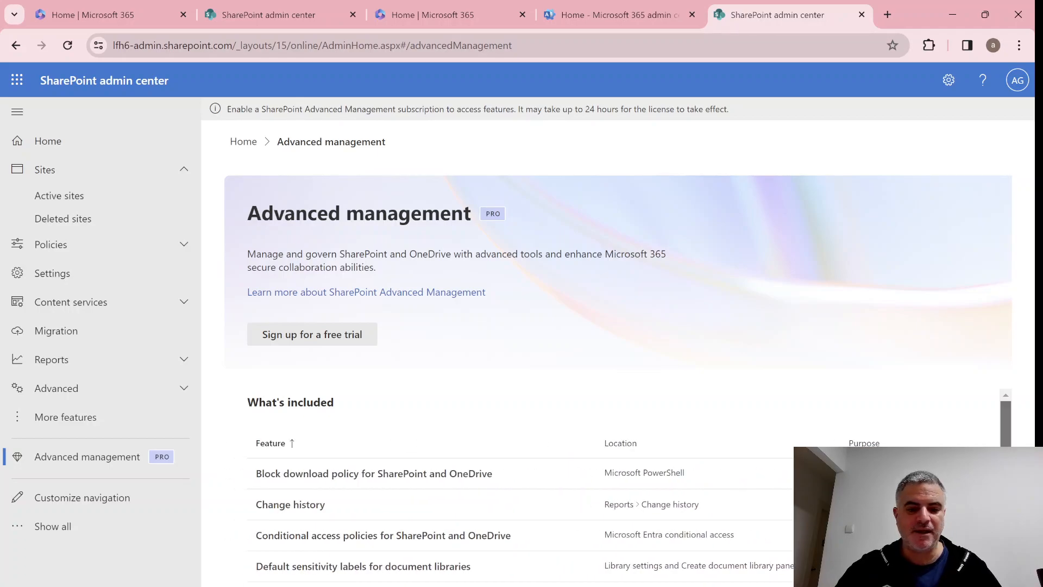
pyautogui.scroll(-2, 522, 505)
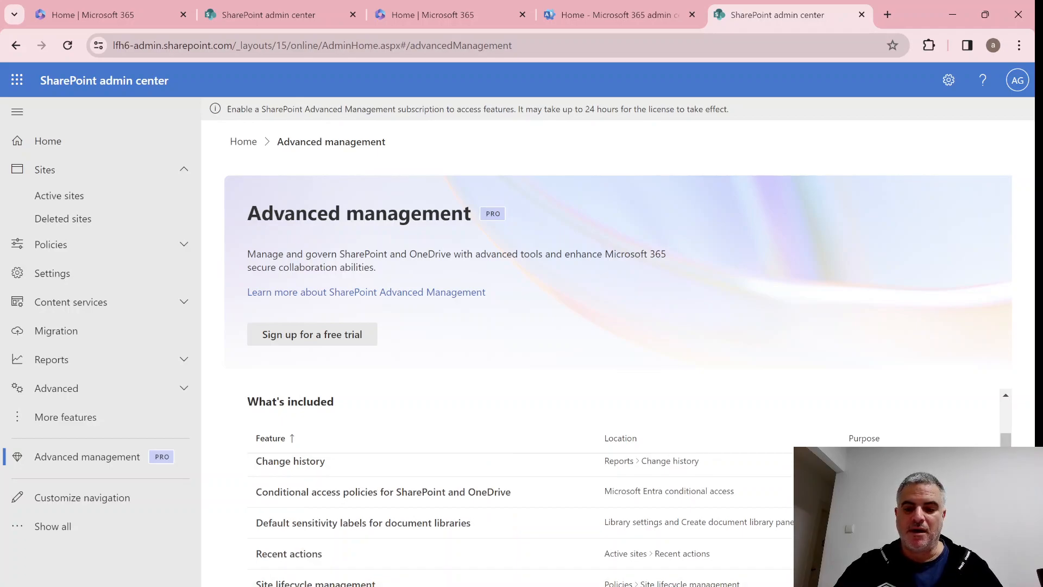
pyautogui.hscroll(2, 522, 506)
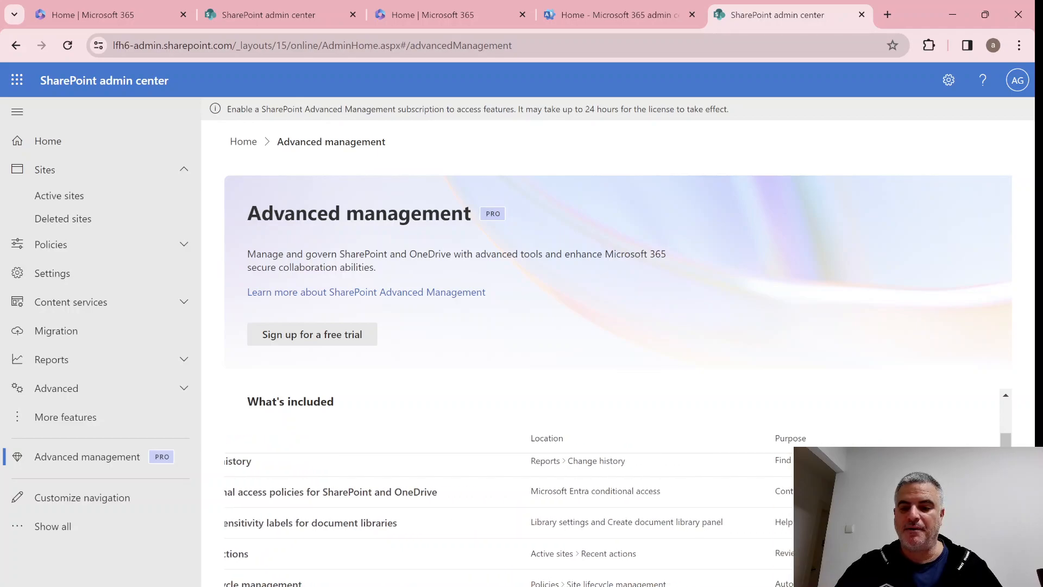
pyautogui.hscroll(3, 522, 505)
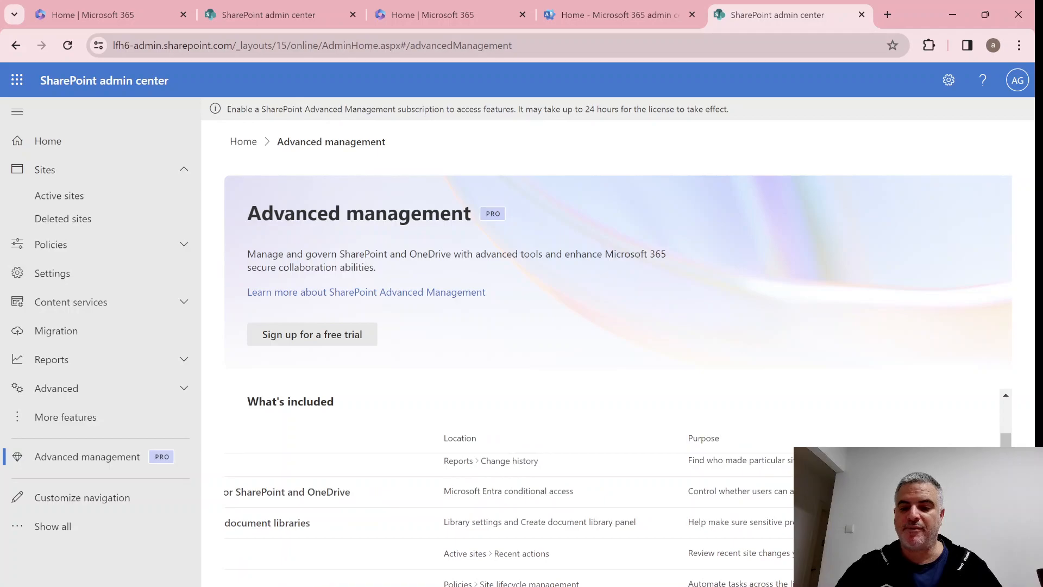
pyautogui.hscroll(-5, 522, 505)
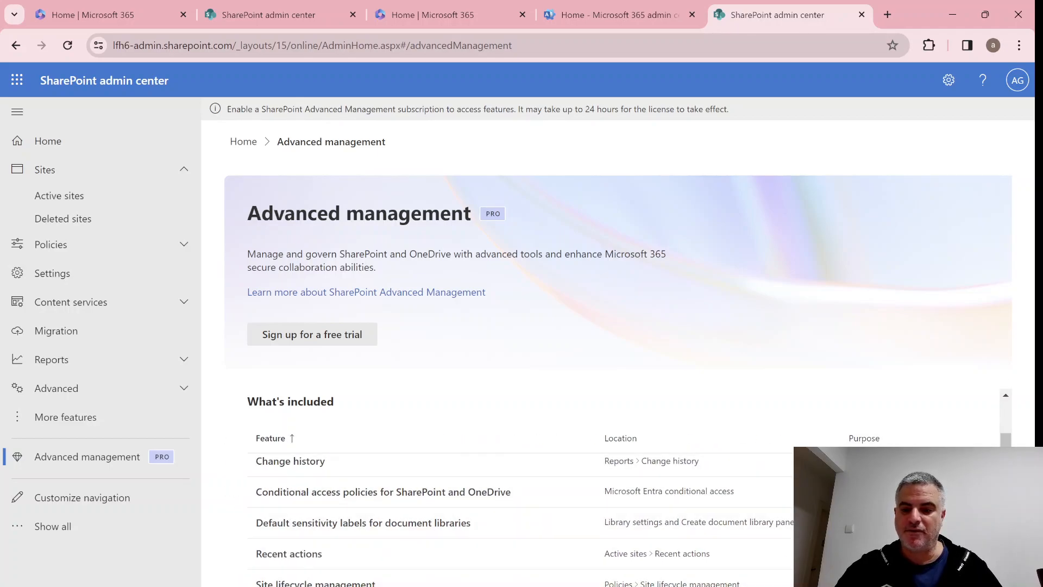
pyautogui.hscroll(3, 521, 505)
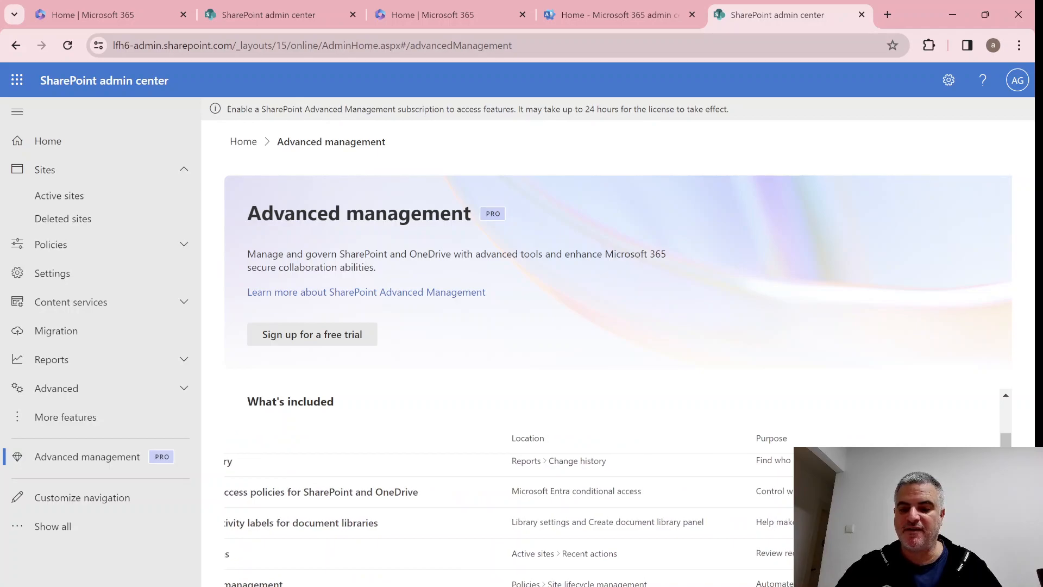
pyautogui.hscroll(-3, 522, 505)
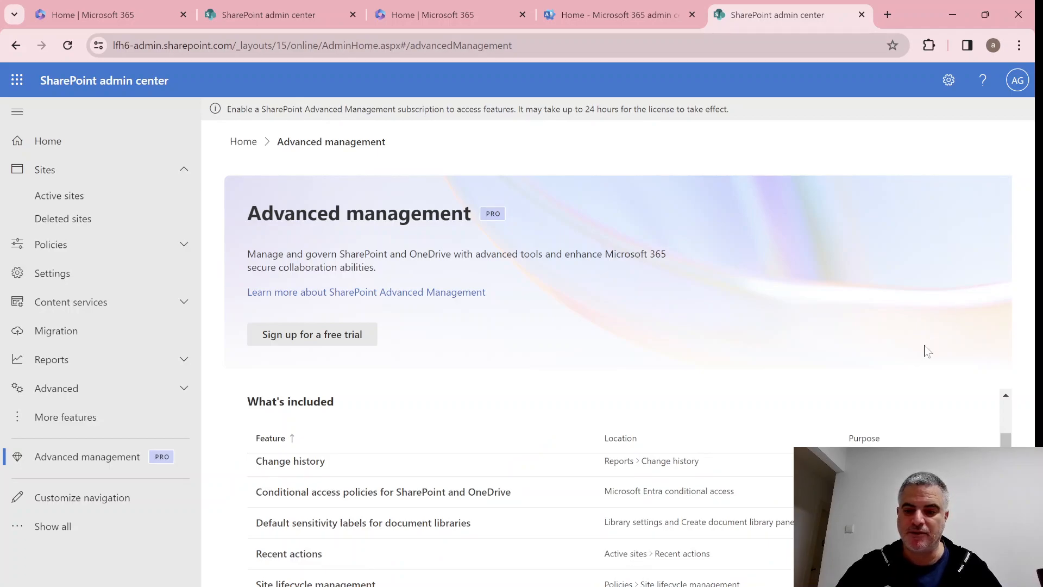
pyautogui.hscroll(3, 571, 505)
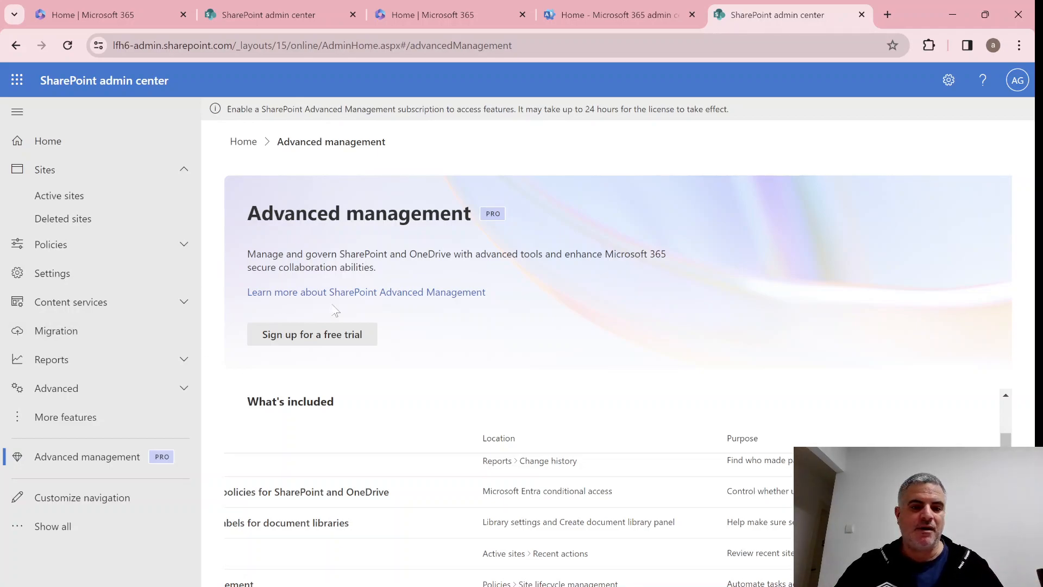
# Follow 'Learn more about SharePoint Advanced Management' to open the Learn overview article
pyautogui.click(427, 291)
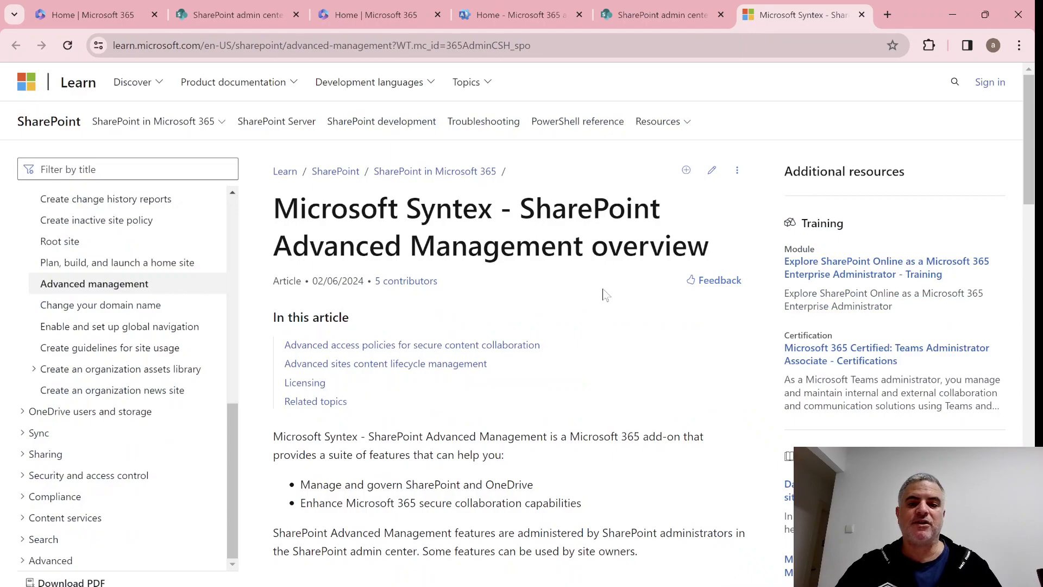
pyautogui.moveTo(1034, 122)
pyautogui.mouseDown()
pyautogui.moveTo(1033, 132)
pyautogui.moveTo(1033, 96)
pyautogui.mouseUp()
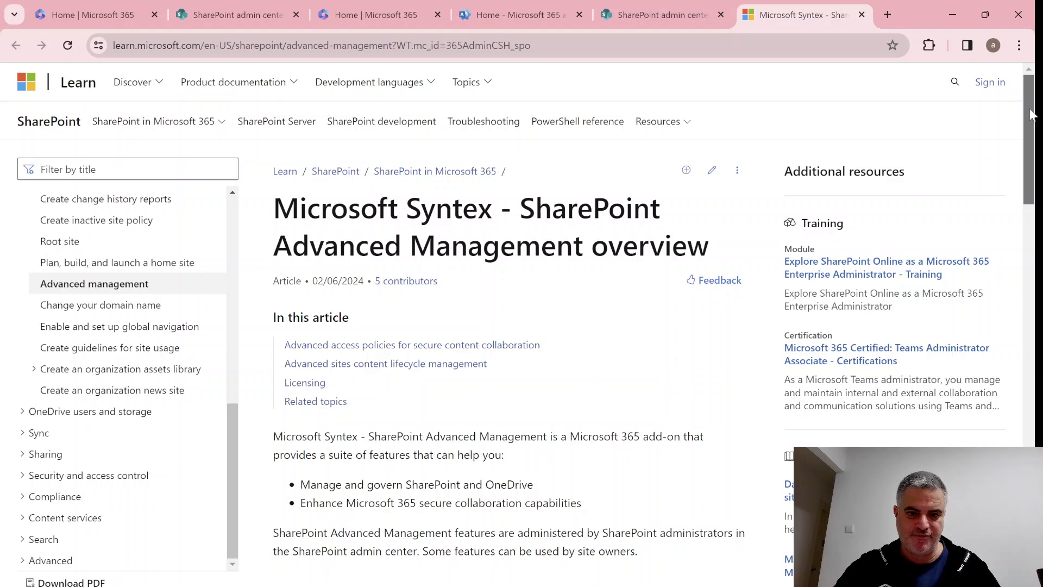
pyautogui.moveTo(1031, 115); pyautogui.dragTo(1035, 105)
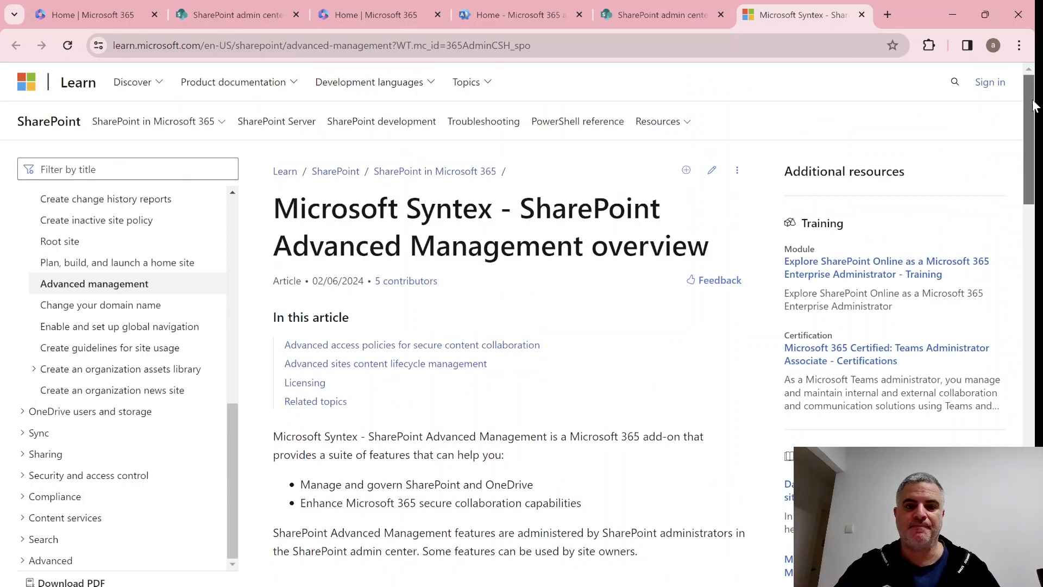
pyautogui.moveTo(1033, 106)
pyautogui.mouseDown()
pyautogui.moveTo(1033, 90)
pyautogui.moveTo(1034, 218)
pyautogui.mouseUp()
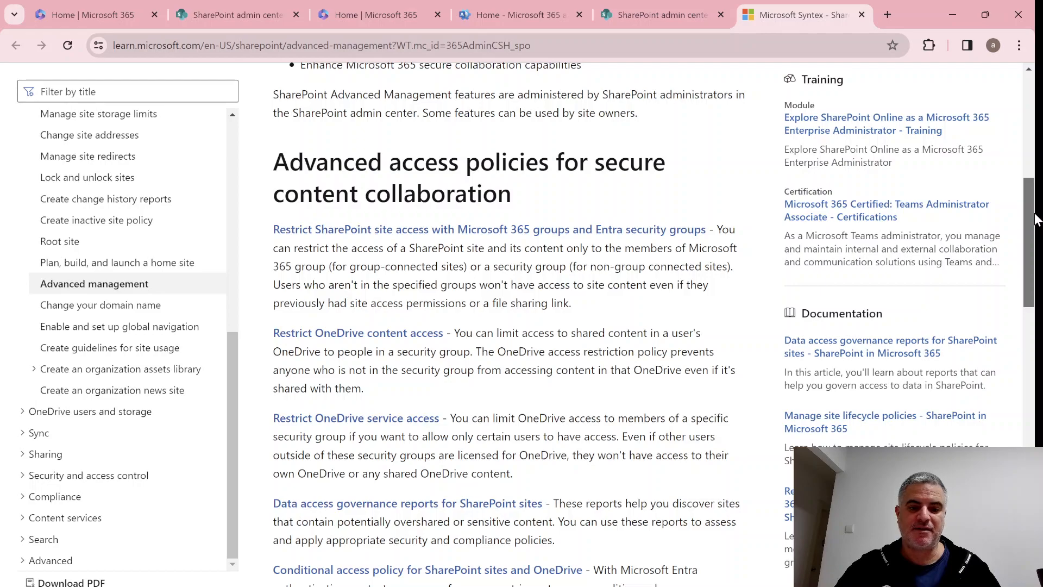
pyautogui.moveTo(1035, 218); pyautogui.dragTo(1035, 300)
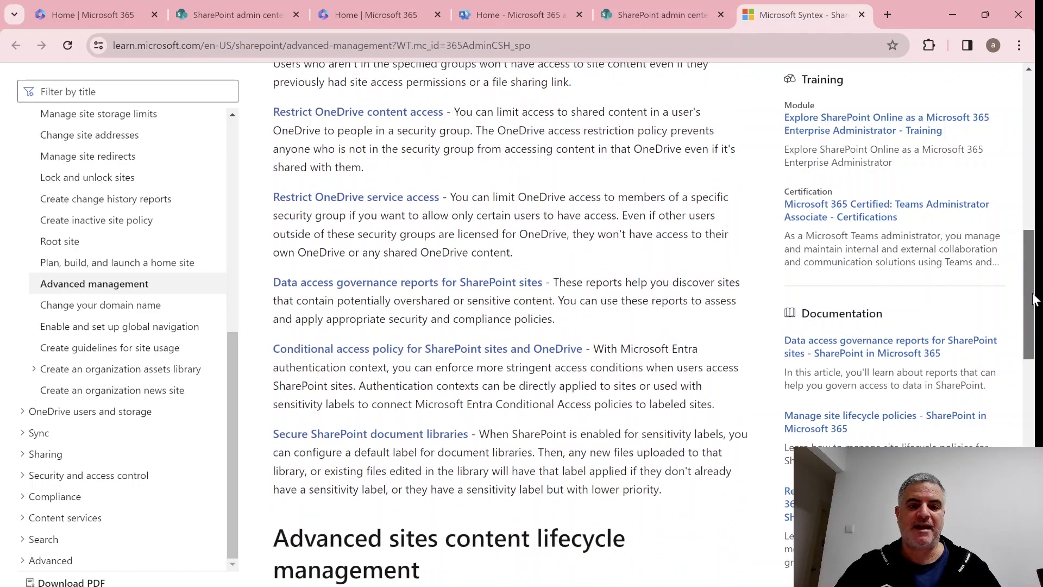
pyautogui.moveTo(1034, 300)
pyautogui.mouseDown()
pyautogui.moveTo(1018, 423)
pyautogui.moveTo(1029, 441)
pyautogui.moveTo(1033, 107)
pyautogui.mouseUp()
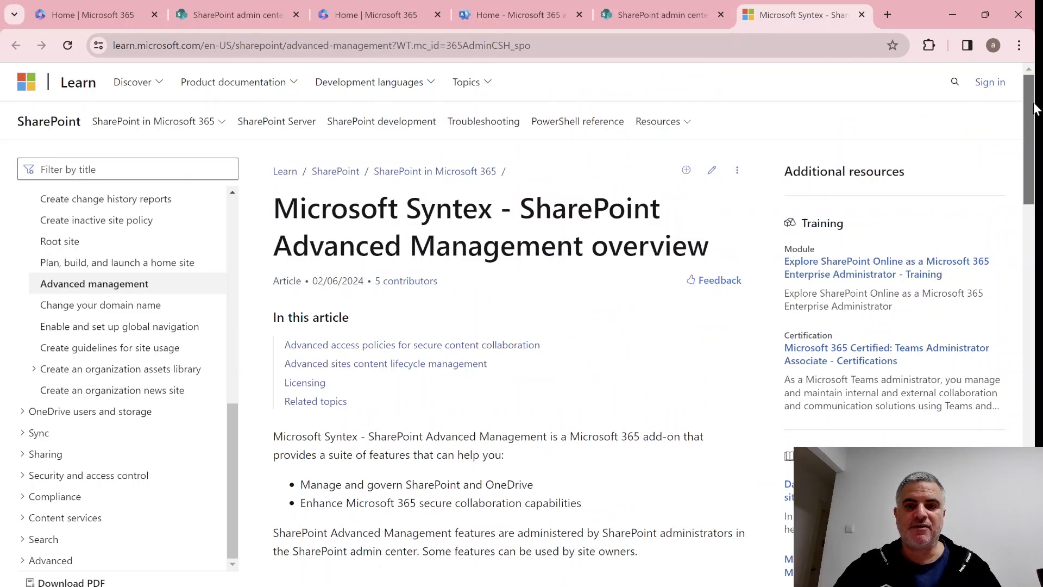